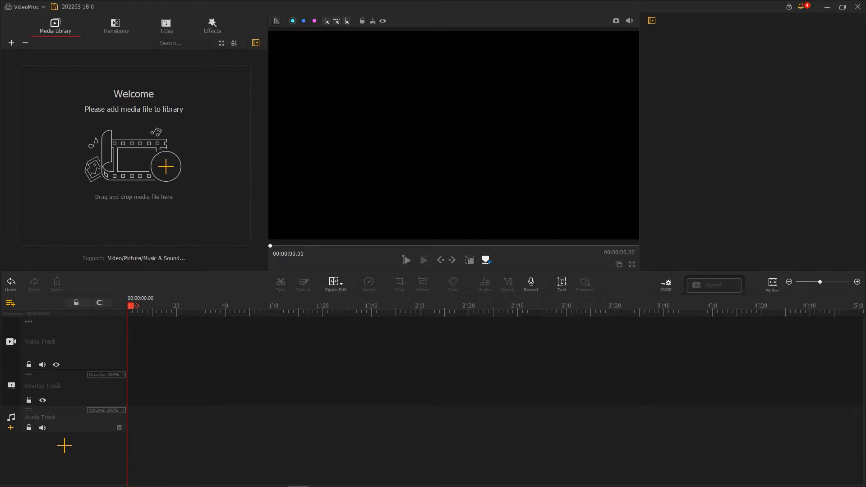
Import the BGM music file and place it on the audio track, starting about 13 seconds in.
{"action": "left_click_drag", "start_coordinate": [857, 9], "coordinate": [228, 170]}
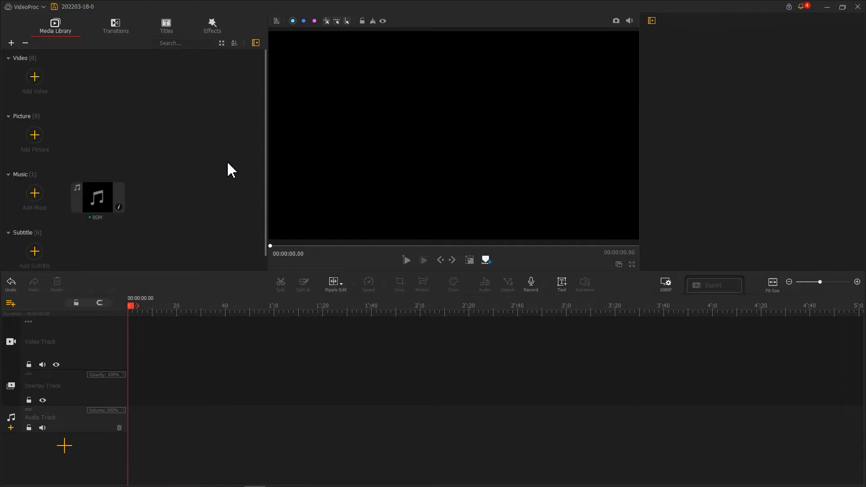
{"action": "left_click_drag", "start_coordinate": [101, 193], "coordinate": [137, 400]}
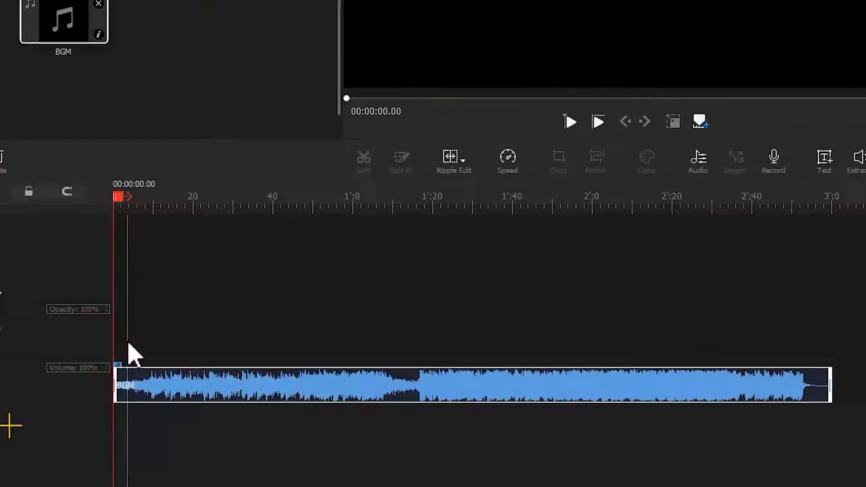
{"action": "left_click_drag", "start_coordinate": [127, 368], "coordinate": [190, 388]}
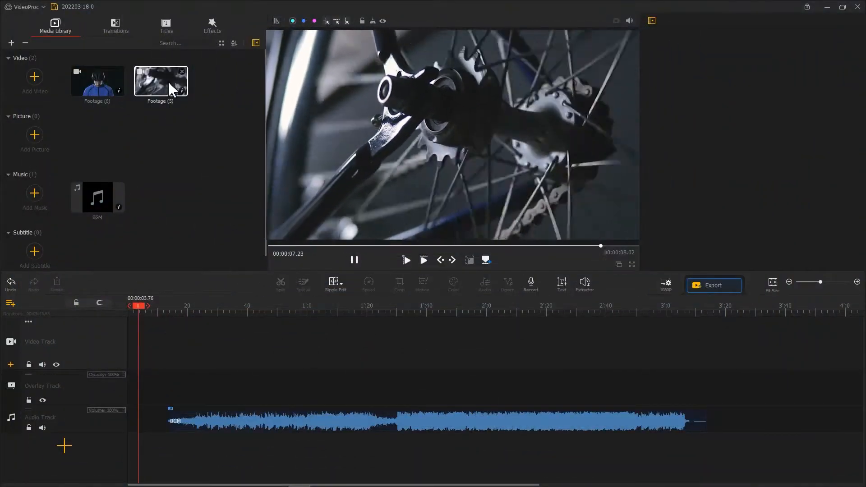
Place Footage (6) and Footage (5) in sequence on the video track and add a transition at the end of Footage (5).
{"action": "left_click_drag", "start_coordinate": [87, 85], "coordinate": [122, 320]}
{"action": "left_click_drag", "start_coordinate": [155, 86], "coordinate": [157, 315]}
{"action": "left_click", "coordinate": [116, 28]}
{"action": "left_click_drag", "start_coordinate": [52, 87], "coordinate": [162, 339]}
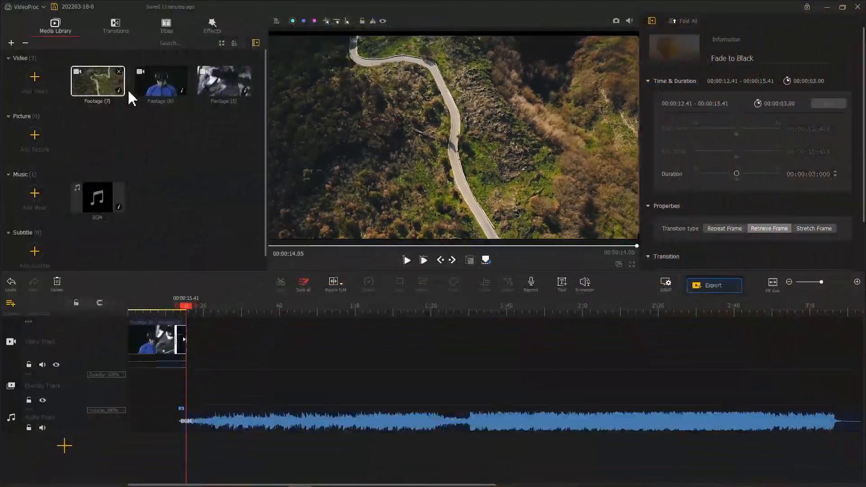
Append Footage (7) after Footage (5) and give it the Vertical Open motion preset with the end keyframe at about 2.95 seconds.
{"action": "left_click_drag", "start_coordinate": [115, 88], "coordinate": [219, 333]}
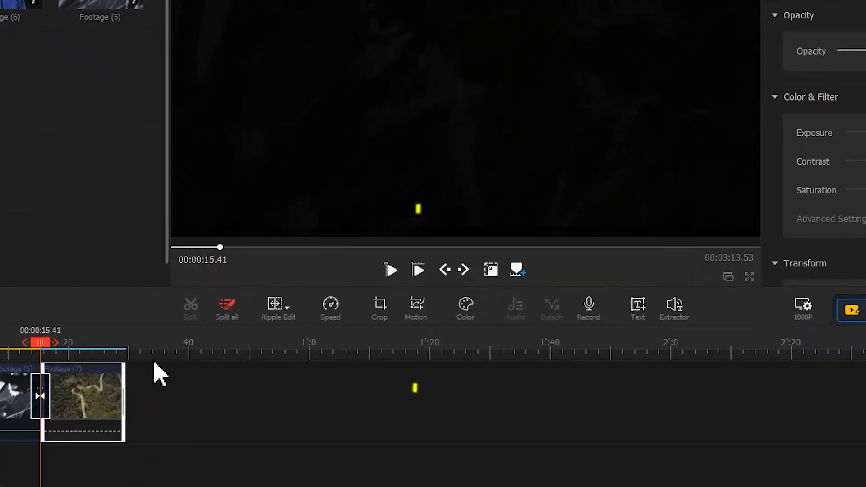
{"action": "left_click", "coordinate": [416, 305]}
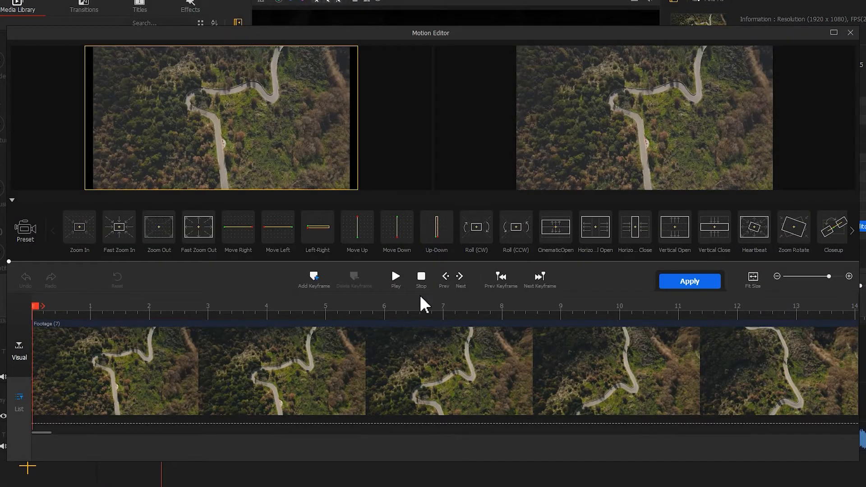
{"action": "left_click", "coordinate": [666, 239]}
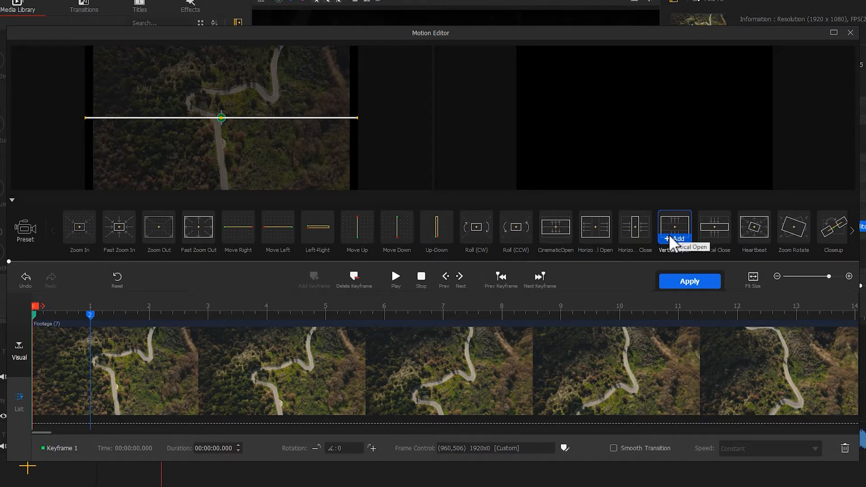
{"action": "left_click_drag", "start_coordinate": [90, 315], "coordinate": [205, 315]}
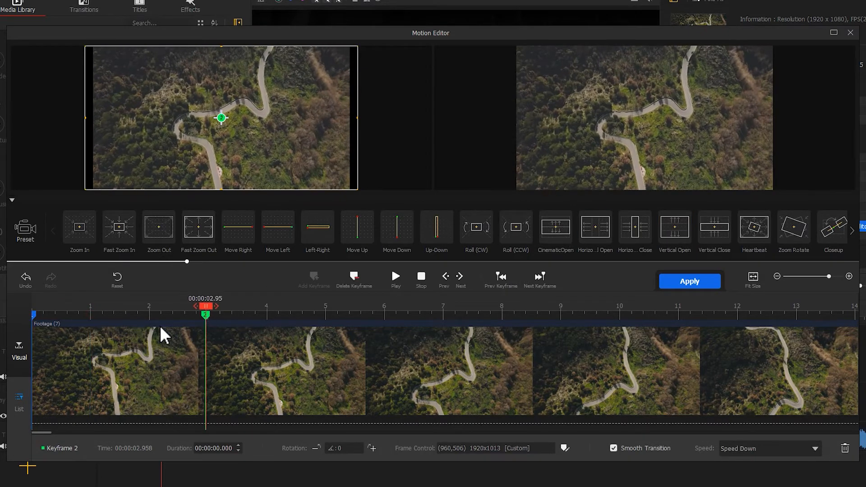
Set the opening motion keyframe manually, collapsing its frame from above and below to a horizontal centre line, and apply the motion.
{"action": "mouse_move", "coordinate": [34, 314]}
{"action": "left_mouse_down"}
{"action": "mouse_move", "coordinate": [153, 320]}
{"action": "mouse_move", "coordinate": [11, 303]}
{"action": "left_mouse_up"}
{"action": "left_click", "coordinate": [314, 277]}
{"action": "left_click_drag", "start_coordinate": [221, 49], "coordinate": [223, 118]}
{"action": "left_click_drag", "start_coordinate": [222, 189], "coordinate": [227, 116]}
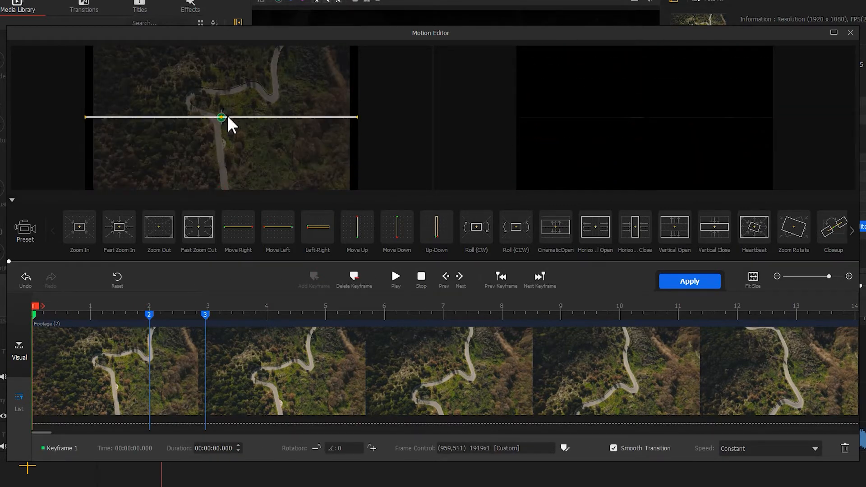
{"action": "left_click", "coordinate": [693, 281]}
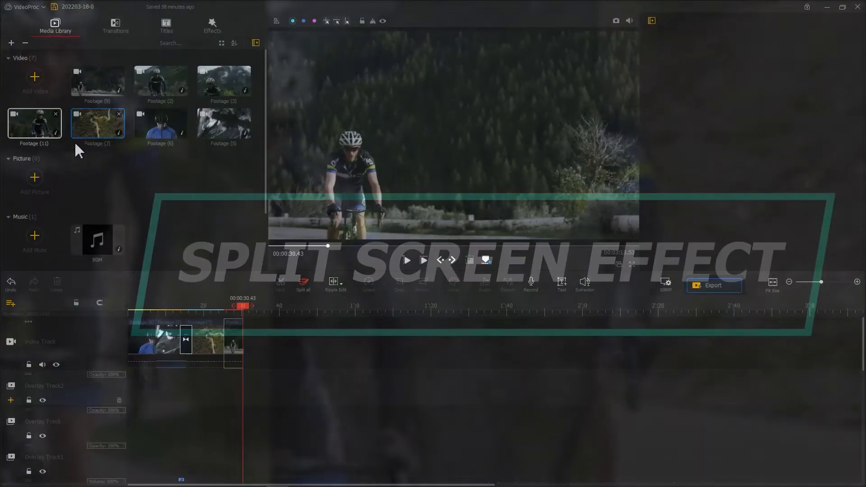
Place Footage (11) on Overlay Track2 at 00:00:30.43, enlarge it to fill the frame and trim its end to 00:00:41.00.
{"action": "left_click_drag", "start_coordinate": [79, 151], "coordinate": [252, 397]}
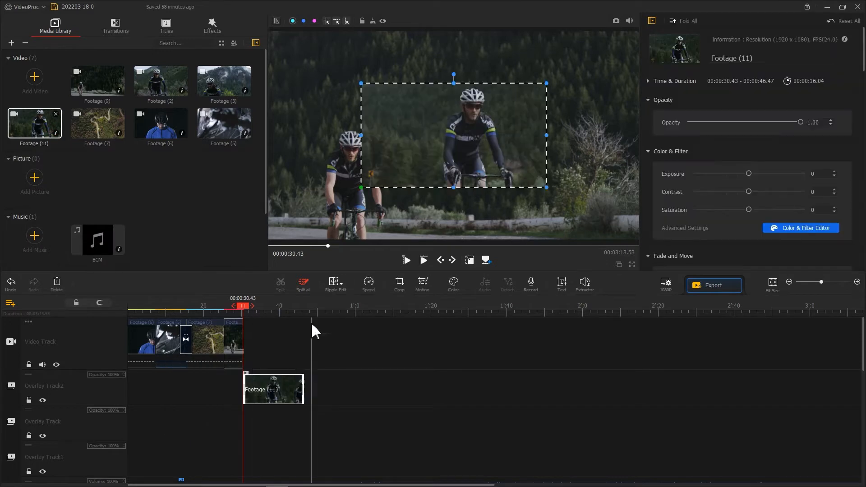
{"action": "left_click_drag", "start_coordinate": [361, 187], "coordinate": [270, 239]}
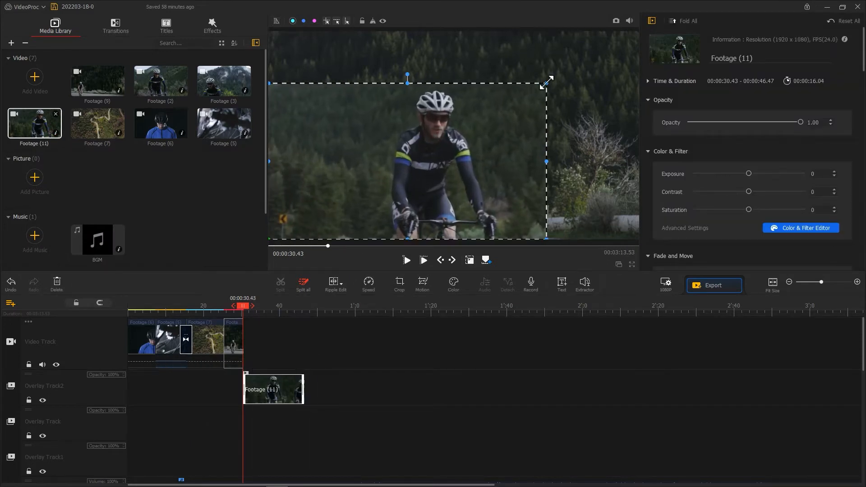
{"action": "left_click_drag", "start_coordinate": [546, 83], "coordinate": [635, 32]}
{"action": "left_click_drag", "start_coordinate": [243, 306], "coordinate": [274, 306]}
{"action": "left_click_drag", "start_coordinate": [292, 384], "coordinate": [282, 384]}
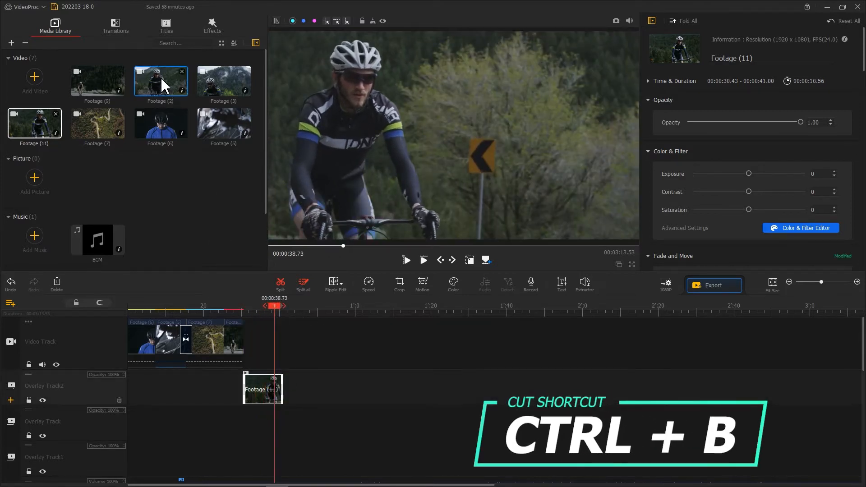
Place Footage (3) full-frame on the middle overlay track, running from 00:00:32.10 to 00:00:38.03.
{"action": "left_click_drag", "start_coordinate": [209, 80], "coordinate": [225, 426]}
{"action": "left_click_drag", "start_coordinate": [361, 187], "coordinate": [269, 239]}
{"action": "left_click_drag", "start_coordinate": [547, 82], "coordinate": [637, 32]}
{"action": "left_click_drag", "start_coordinate": [225, 425], "coordinate": [249, 425]}
{"action": "left_click_drag", "start_coordinate": [255, 305], "coordinate": [263, 307]}
{"action": "left_click_drag", "start_coordinate": [303, 424], "coordinate": [273, 423]}
Place Footage (2) on Overlay Track1 and trim it to 4.53 seconds, ending at 00:00:38.03.
{"action": "left_click_drag", "start_coordinate": [161, 82], "coordinate": [249, 459]}
{"action": "left_click", "coordinate": [244, 308]}
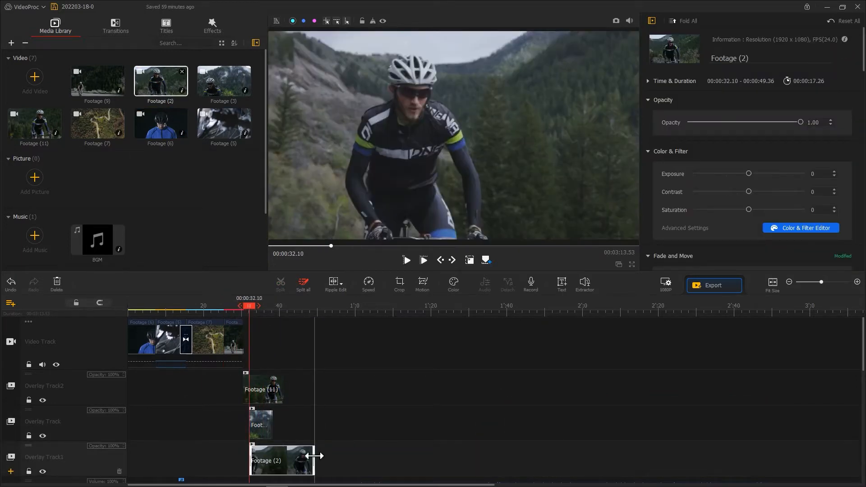
{"action": "left_click_drag", "start_coordinate": [314, 462], "coordinate": [261, 460]}
Crop Footage (3) to a 658 by 1079 vertical strip around the cyclist and align it with the video frame's right edge.
{"action": "left_click", "coordinate": [261, 426]}
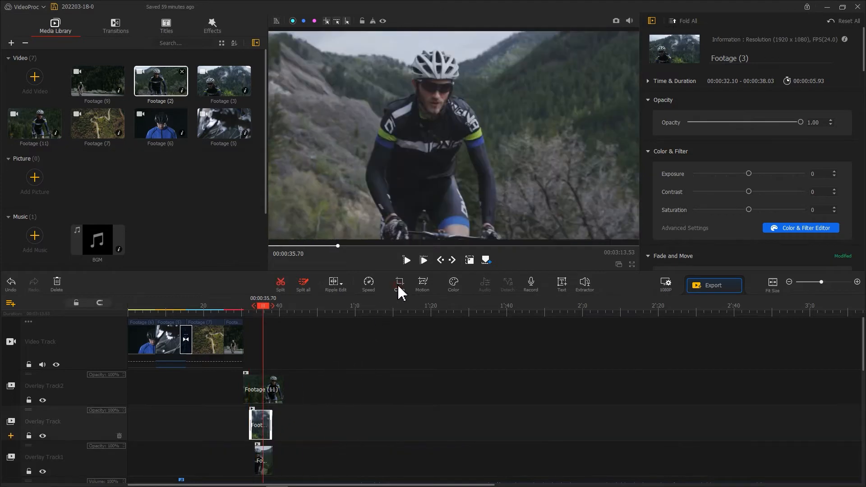
{"action": "left_click", "coordinate": [399, 284]}
{"action": "left_click_drag", "start_coordinate": [127, 197], "coordinate": [319, 198]}
{"action": "left_click_drag", "start_coordinate": [428, 199], "coordinate": [424, 197]}
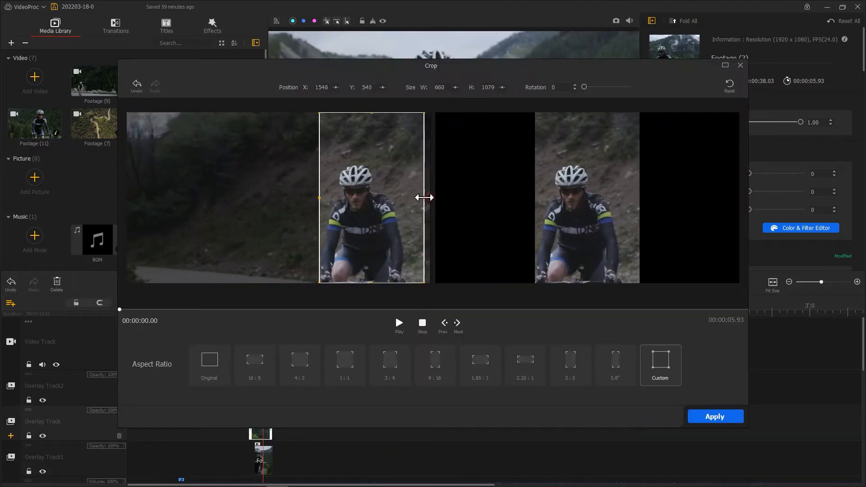
{"action": "left_click_drag", "start_coordinate": [130, 311], "coordinate": [388, 311]}
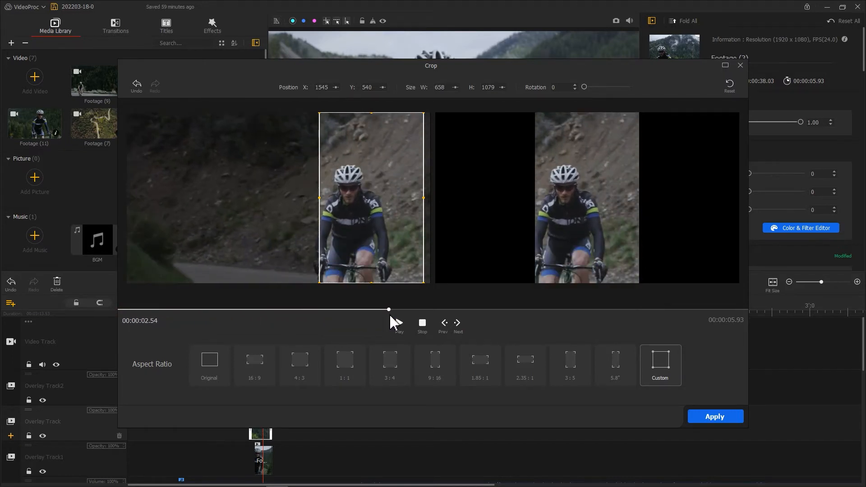
{"action": "left_click_drag", "start_coordinate": [386, 237], "coordinate": [370, 237]}
{"action": "left_click_drag", "start_coordinate": [388, 309], "coordinate": [277, 309]}
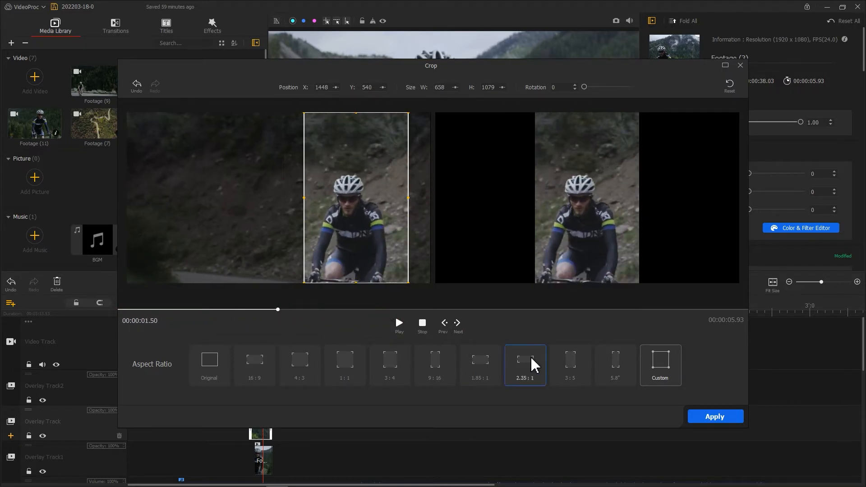
{"action": "left_click", "coordinate": [710, 423]}
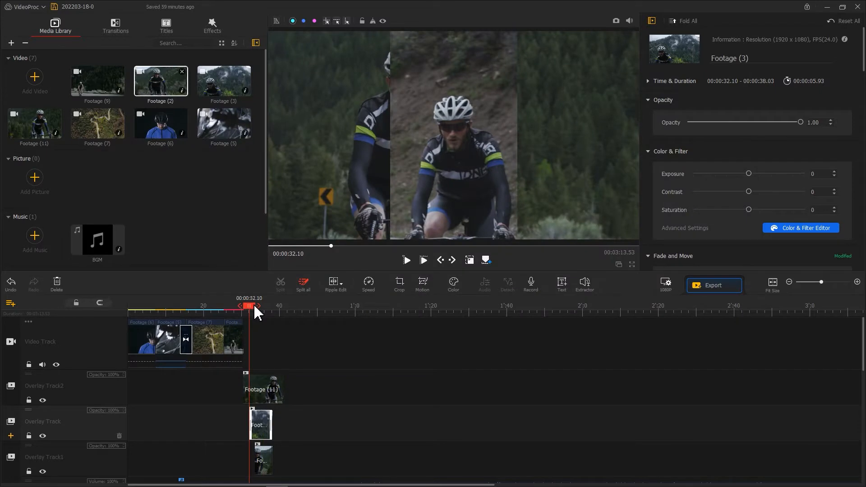
{"action": "left_click", "coordinate": [450, 142]}
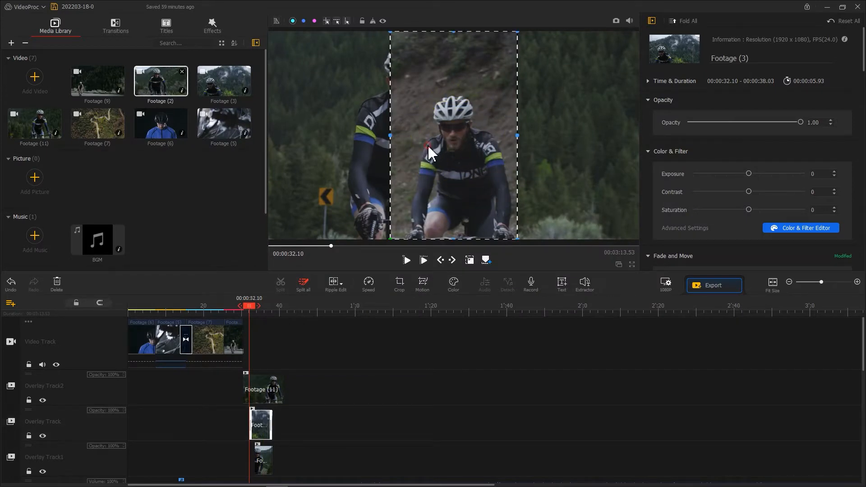
{"action": "left_click_drag", "start_coordinate": [455, 133], "coordinate": [576, 129]}
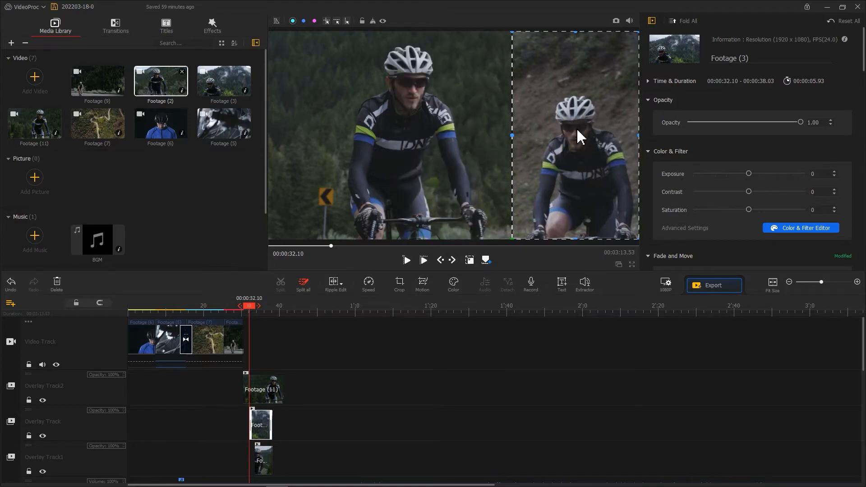
Crop Footage (2) to a 689 by 1079 strip around the cyclist and move the remaining overlay strip to the video frame's left edge.
{"action": "left_click", "coordinate": [262, 306]}
{"action": "left_click", "coordinate": [263, 459]}
{"action": "left_click", "coordinate": [400, 283]}
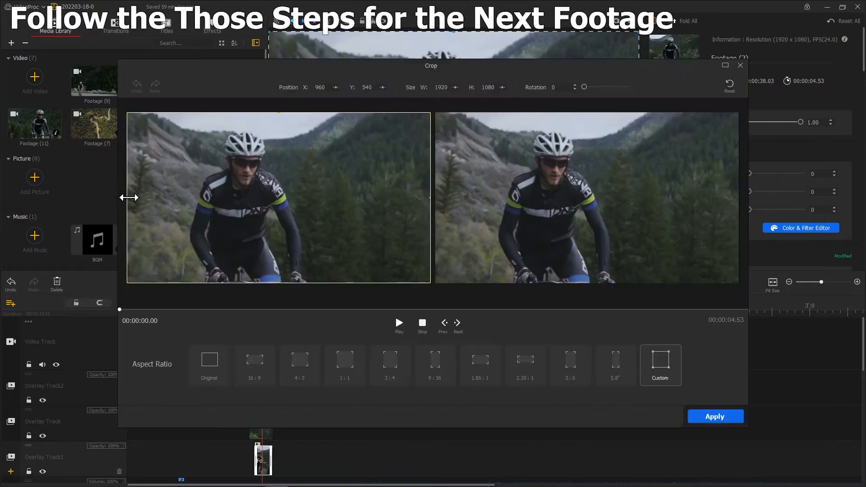
{"action": "left_click_drag", "start_coordinate": [129, 198], "coordinate": [182, 198]}
{"action": "left_click_drag", "start_coordinate": [429, 197], "coordinate": [291, 198]}
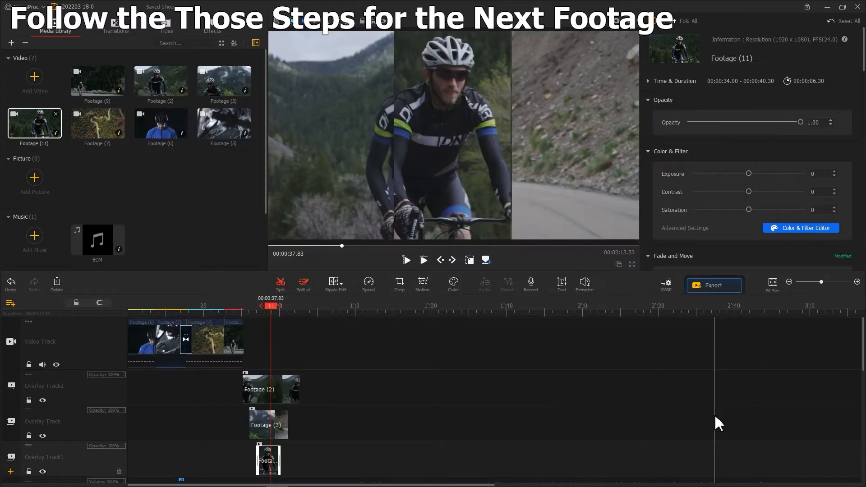
{"action": "left_click_drag", "start_coordinate": [483, 174], "coordinate": [343, 149]}
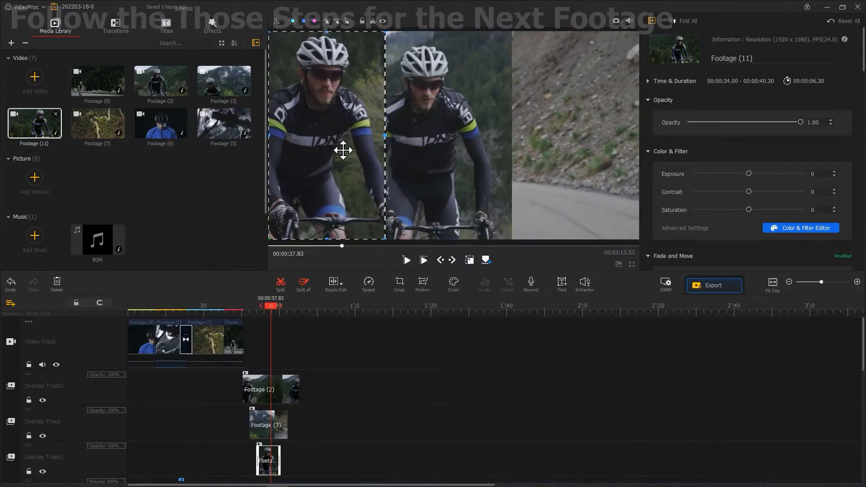
Shift Footage (3) and Footage (11) later on their overlay tracks so the split-screen strips start one after another.
{"action": "left_click_drag", "start_coordinate": [274, 417], "coordinate": [292, 424]}
{"action": "left_click_drag", "start_coordinate": [272, 452], "coordinate": [285, 447]}
{"action": "left_click_drag", "start_coordinate": [268, 313], "coordinate": [248, 314]}
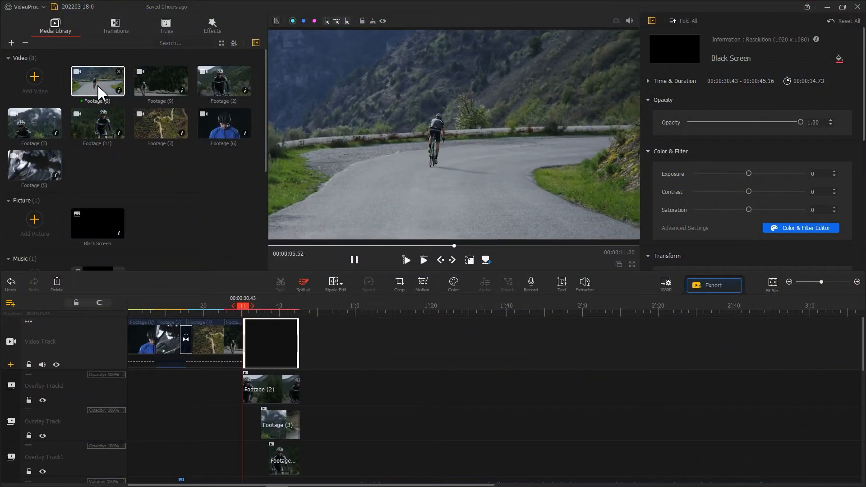
Append Footage (8) after the black screen, trimmed to 5.90 seconds, and add a Fade transition at its end.
{"action": "left_click_drag", "start_coordinate": [99, 92], "coordinate": [317, 336]}
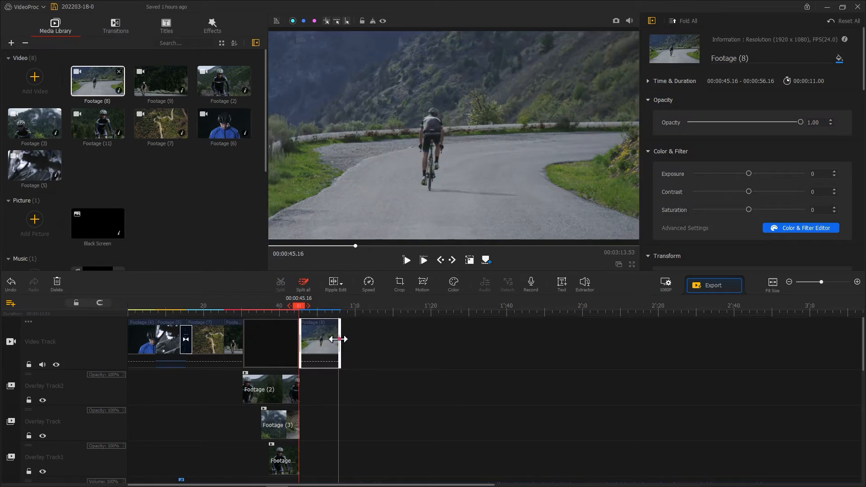
{"action": "left_click_drag", "start_coordinate": [320, 338], "coordinate": [320, 338]}
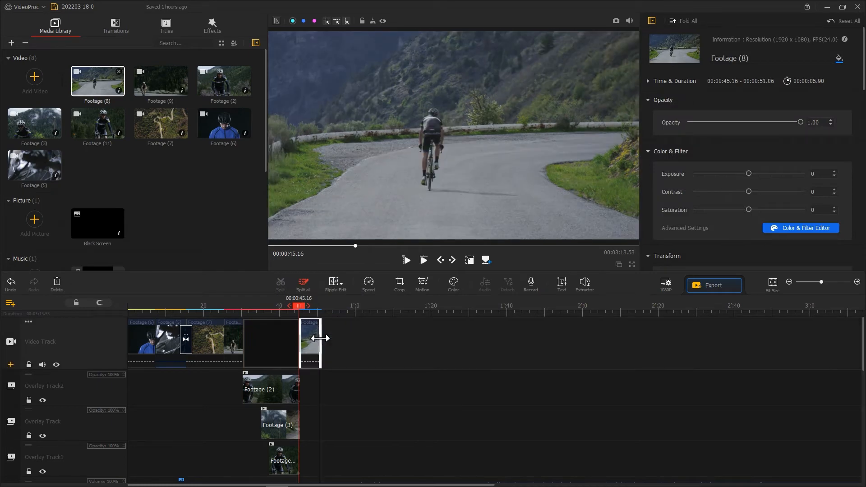
{"action": "left_click", "coordinate": [110, 35]}
{"action": "left_click_drag", "start_coordinate": [59, 93], "coordinate": [322, 345]}
{"action": "key", "text": "space"}
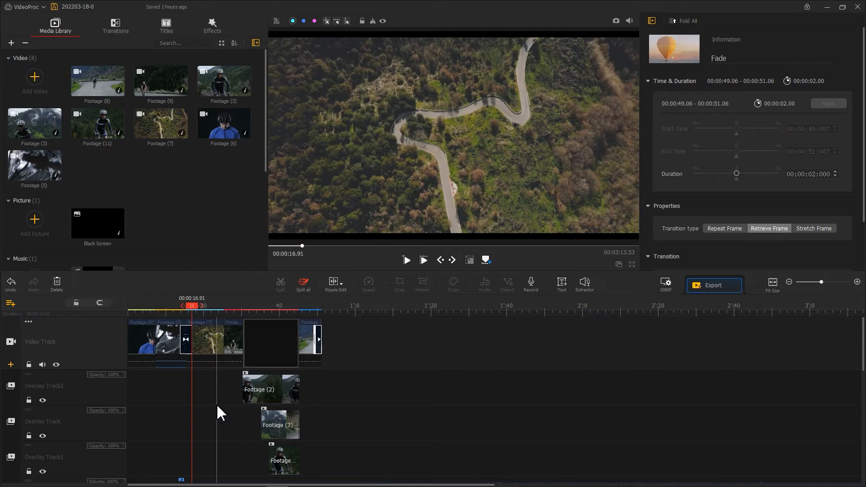
Add the Title 2 template to the subtitle track at 00:00:16.91, over the start of Footage (7).
{"action": "scroll", "coordinate": [219, 413], "scroll_direction": "down", "scroll_amount": 3}
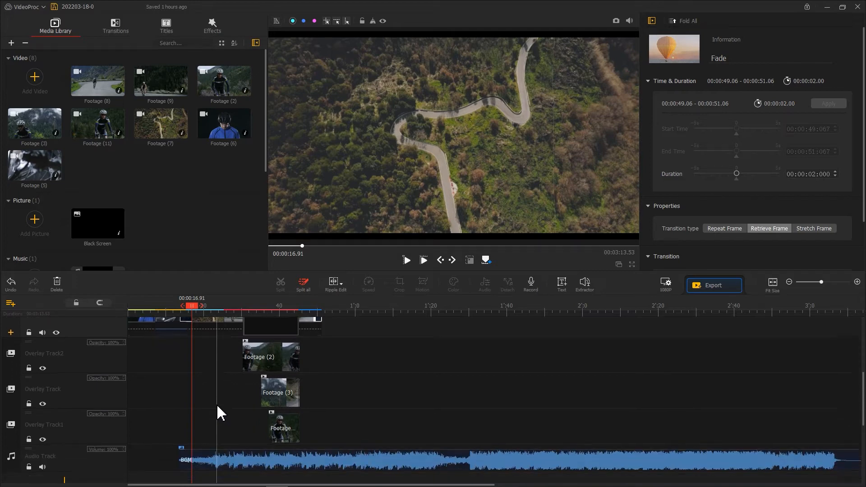
{"action": "left_click", "coordinate": [166, 28]}
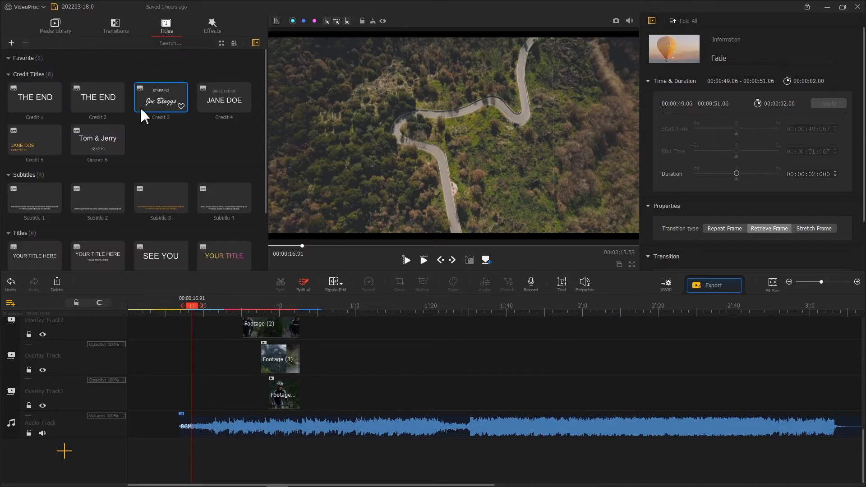
{"action": "scroll", "coordinate": [135, 130], "scroll_direction": "down", "scroll_amount": 1}
{"action": "left_click_drag", "start_coordinate": [102, 214], "coordinate": [193, 423]}
Replace the first line of the title with "QUEST FOR SPEED" in its advanced settings.
{"action": "left_click", "coordinate": [678, 124]}
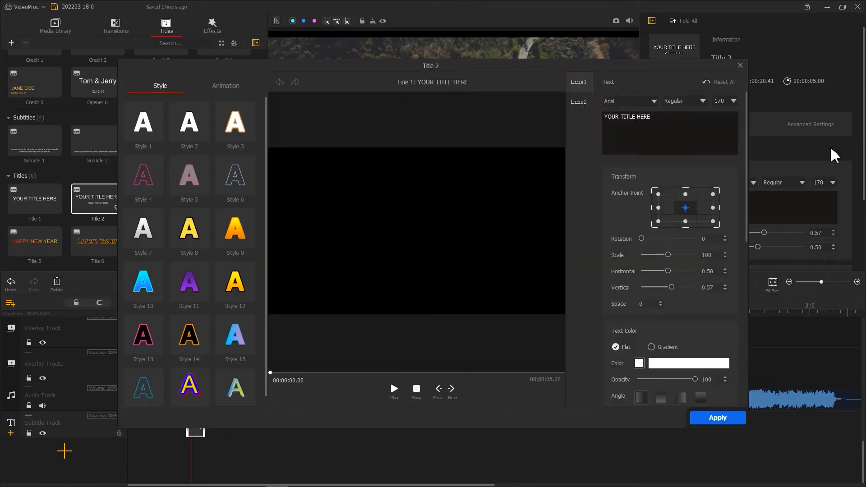
{"action": "key", "text": "BackSpace"}
{"action": "left_click", "coordinate": [579, 82]}
{"action": "left_click_drag", "start_coordinate": [658, 116], "coordinate": [589, 112]}
{"action": "type", "text": "QUEST FOR "}
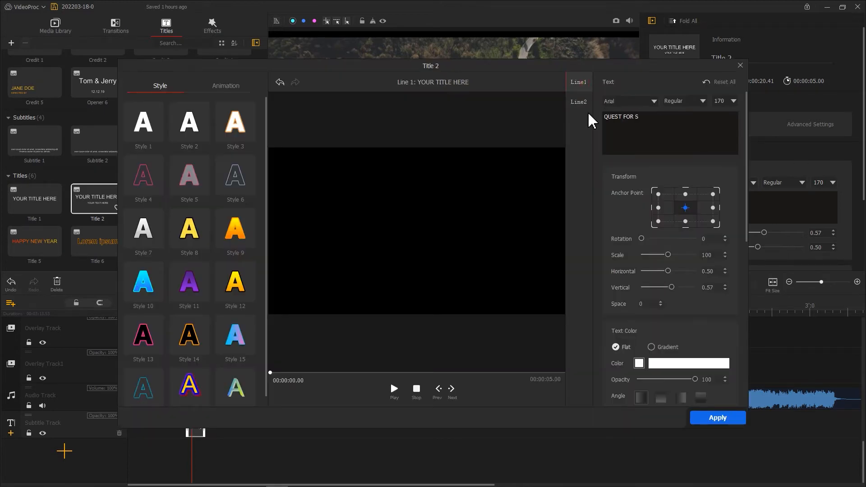
{"action": "type", "text": "SPEED"}
Choose a different font and font style for the title, adjust one further text option, and apply the title settings.
{"action": "left_click", "coordinate": [653, 101]}
{"action": "left_click_drag", "start_coordinate": [695, 114], "coordinate": [705, 278]}
{"action": "left_click", "coordinate": [620, 160]}
{"action": "left_click", "coordinate": [702, 101]}
{"action": "left_click", "coordinate": [678, 120]}
{"action": "scroll", "coordinate": [675, 290], "scroll_direction": "down", "scroll_amount": 5}
{"action": "left_click", "coordinate": [614, 182]}
{"action": "left_click", "coordinate": [718, 418]}
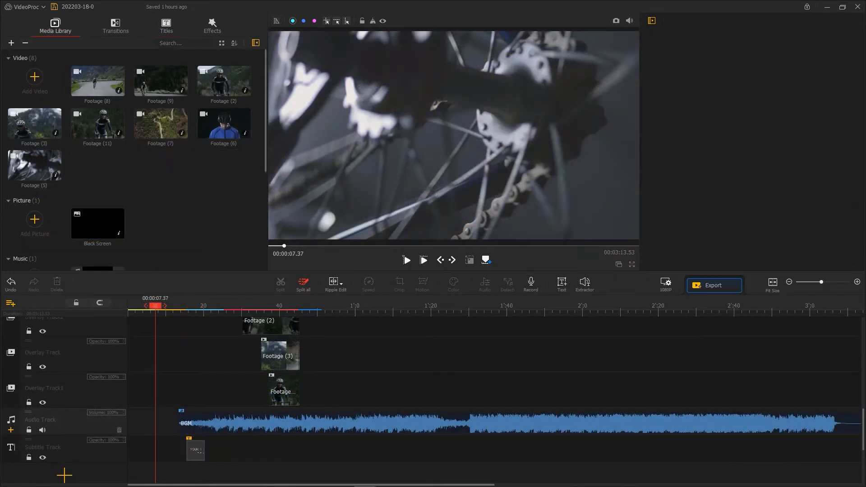
Import the Human breathe and bike chain sounds and place them on the audio track at 00:00:00.00 and 00:00:07.37 respectively.
{"action": "left_click_drag", "start_coordinate": [757, 105], "coordinate": [240, 214]}
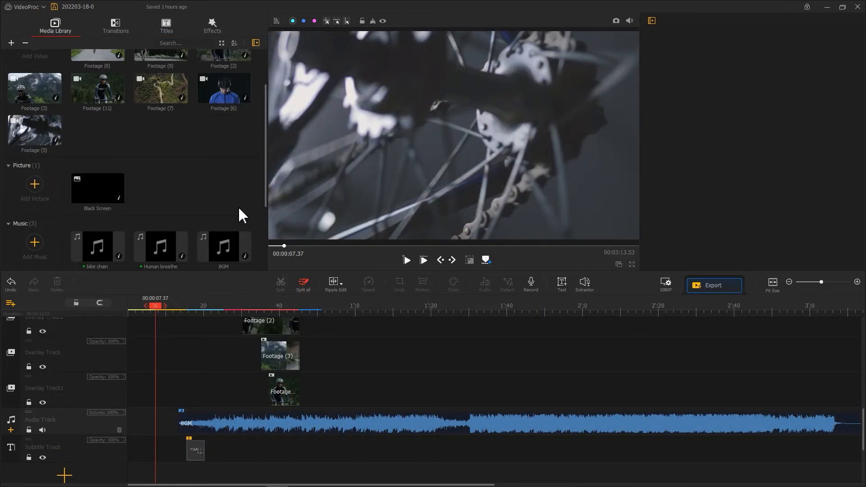
{"action": "left_click", "coordinate": [112, 249]}
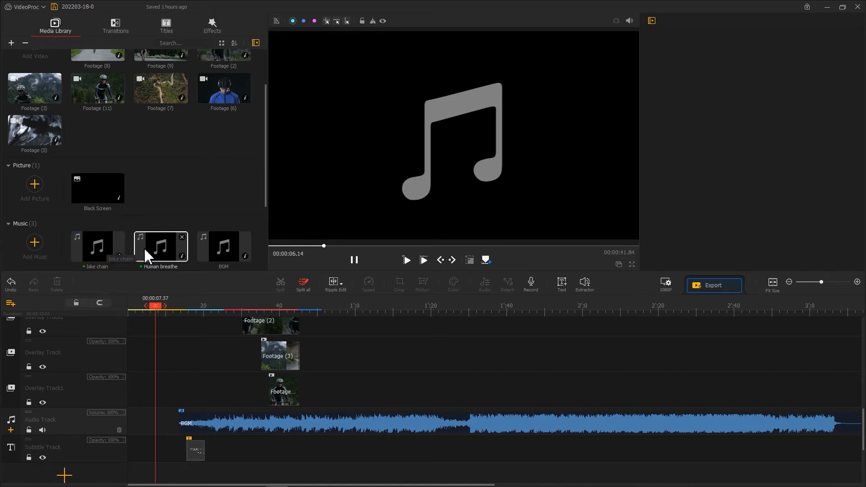
{"action": "left_click_drag", "start_coordinate": [145, 255], "coordinate": [144, 427]}
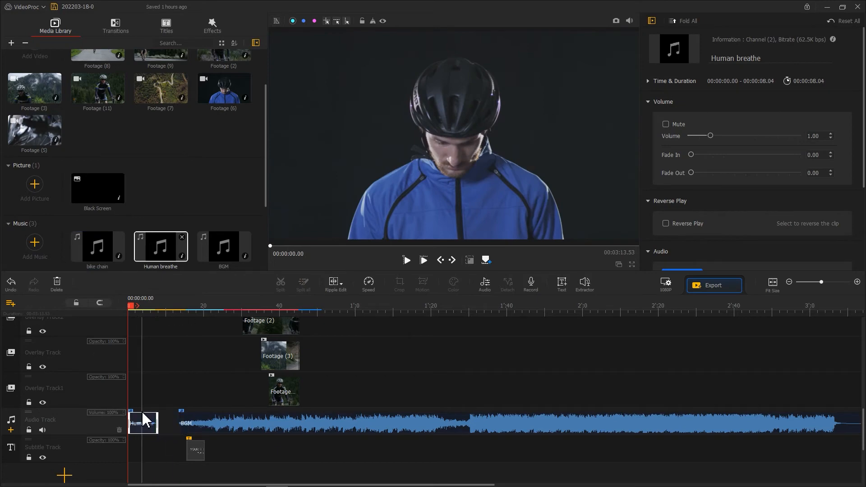
{"action": "left_click_drag", "start_coordinate": [110, 247], "coordinate": [167, 409]}
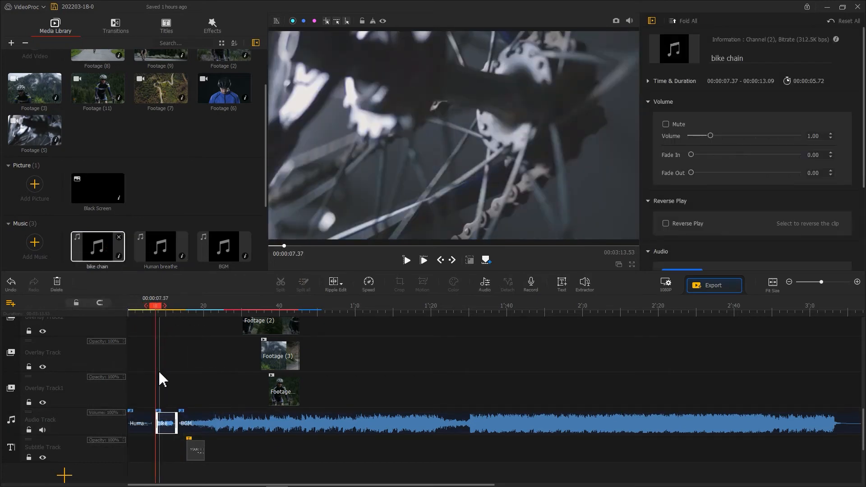
{"action": "left_click_drag", "start_coordinate": [153, 307], "coordinate": [122, 307]}
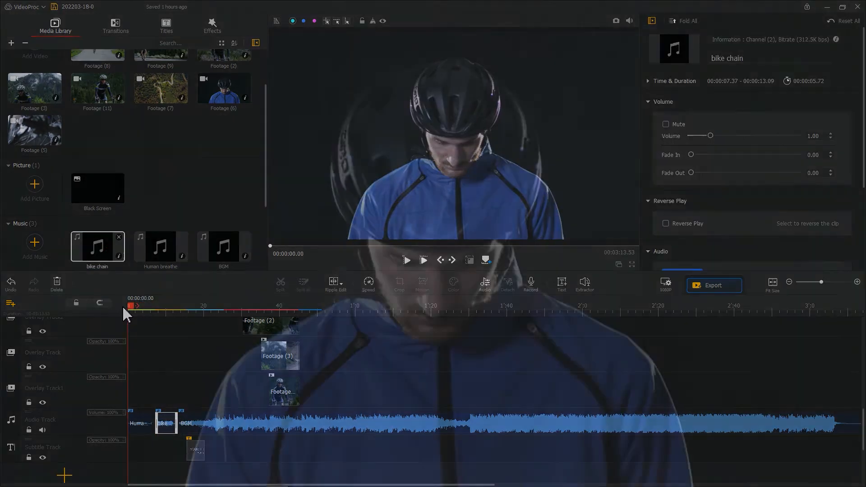